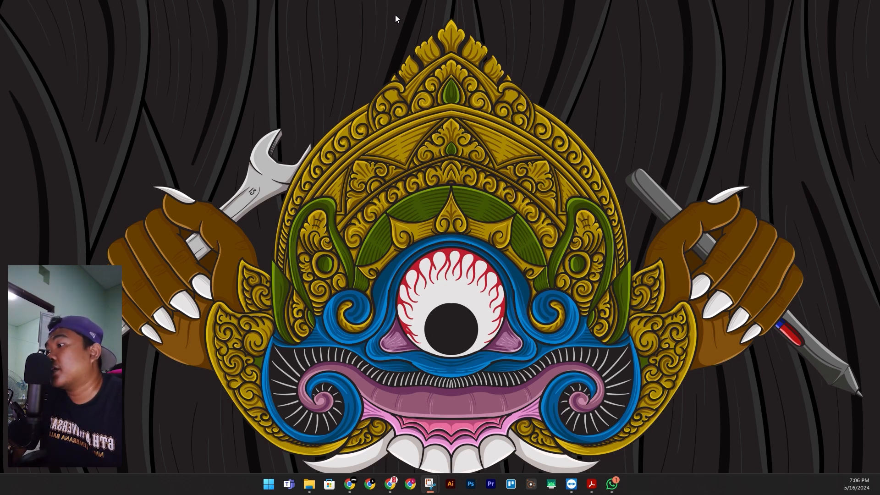
Step: Open the loyalty card_2embed PDF from the Downloads folder in Adobe Acrobat Pro
{"action": "left_click", "coordinate": [591, 484]}
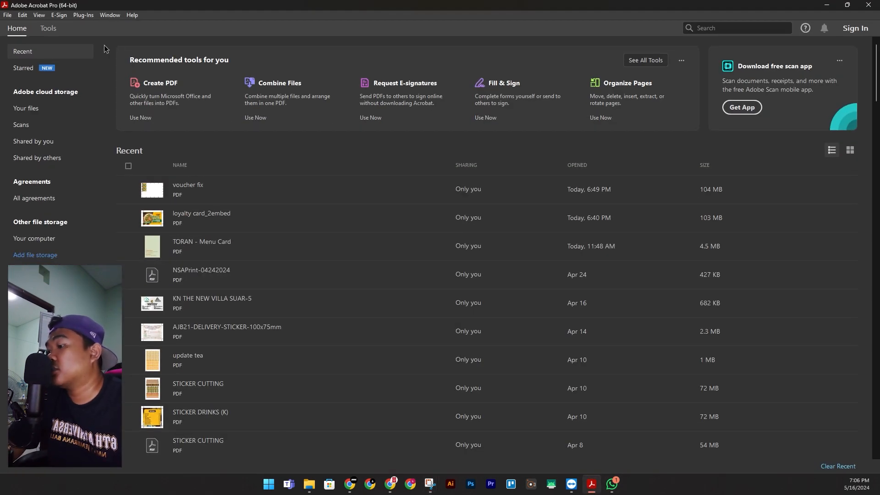
{"action": "key", "text": "super+Tab"}
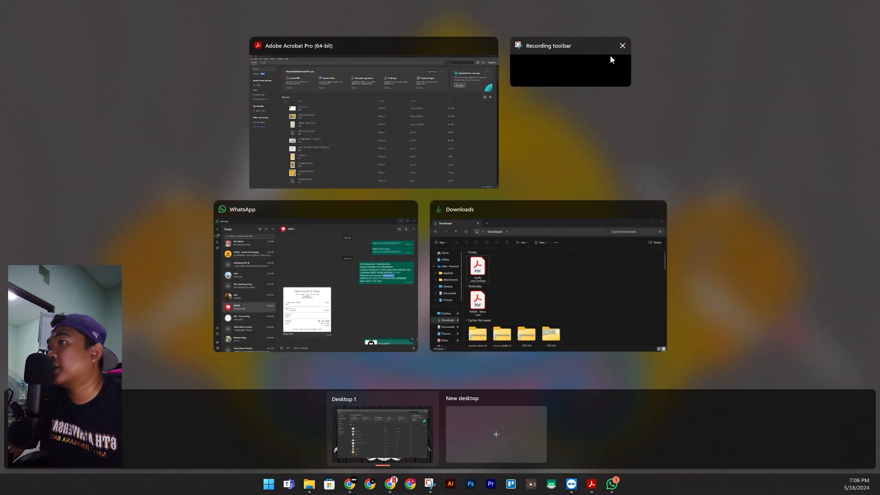
{"action": "left_click", "coordinate": [563, 305]}
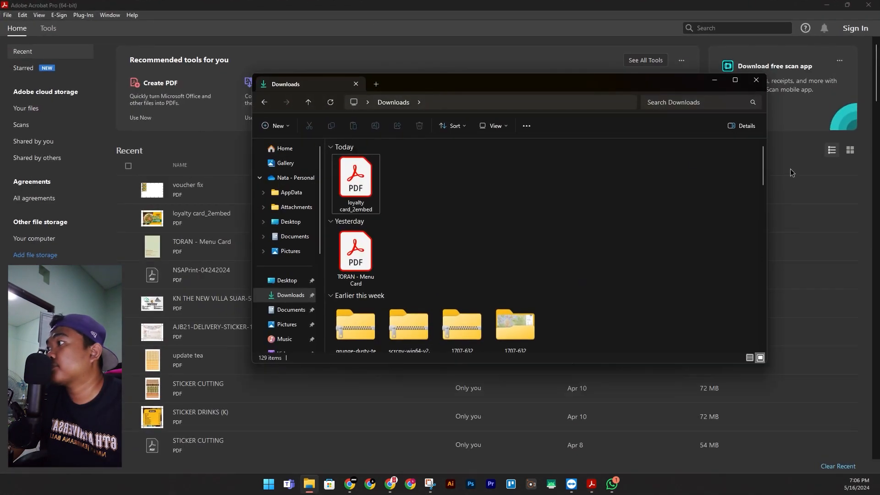
{"action": "left_click_drag", "start_coordinate": [455, 85], "coordinate": [671, 111]}
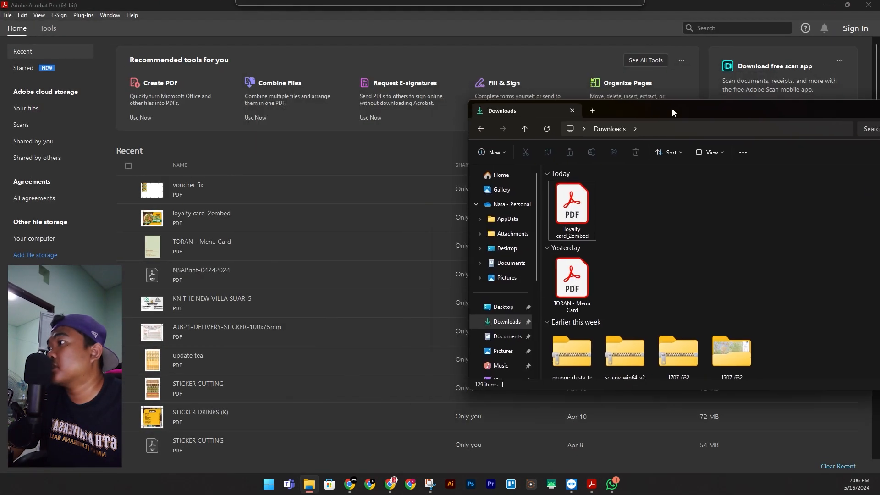
{"action": "double_click", "coordinate": [573, 207]}
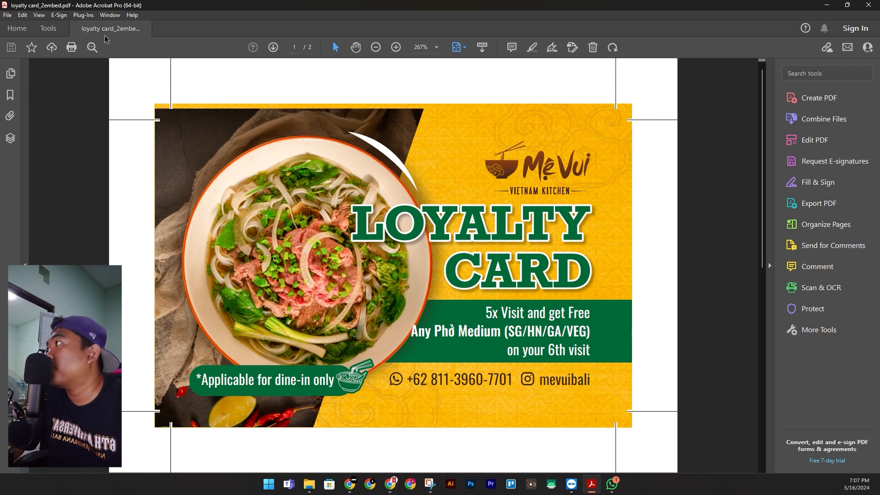
Step: Start a Quite Imposing Plus 5 Step and repeat into a new document, with untrimmed sheets and pages at full size
{"action": "left_click", "coordinate": [86, 17]}
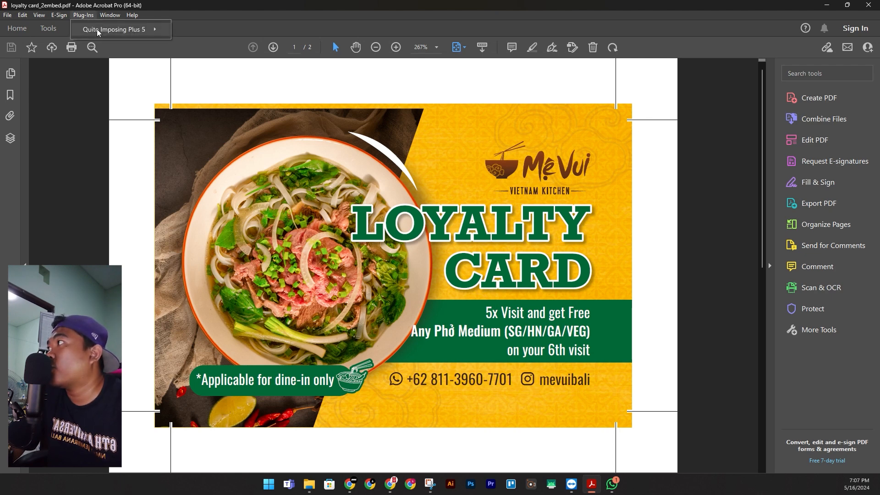
{"action": "mouse_move", "coordinate": [114, 29]}
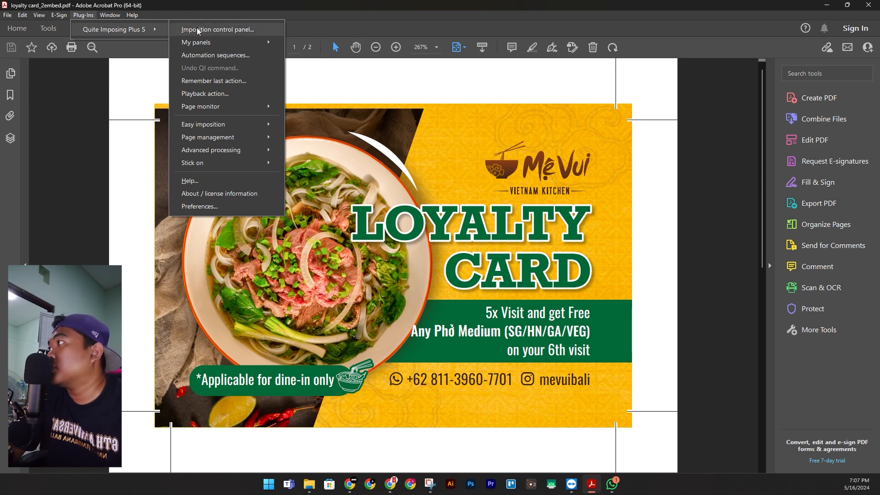
{"action": "mouse_move", "coordinate": [214, 124]}
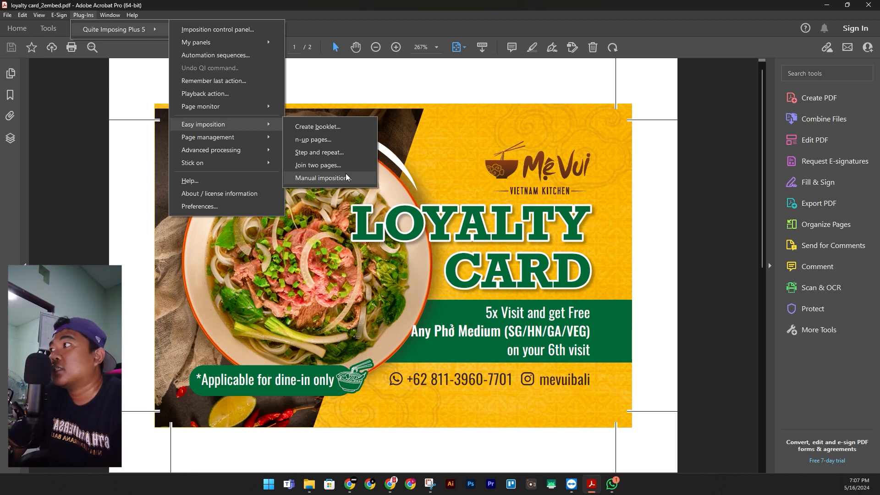
{"action": "left_click", "coordinate": [320, 153]}
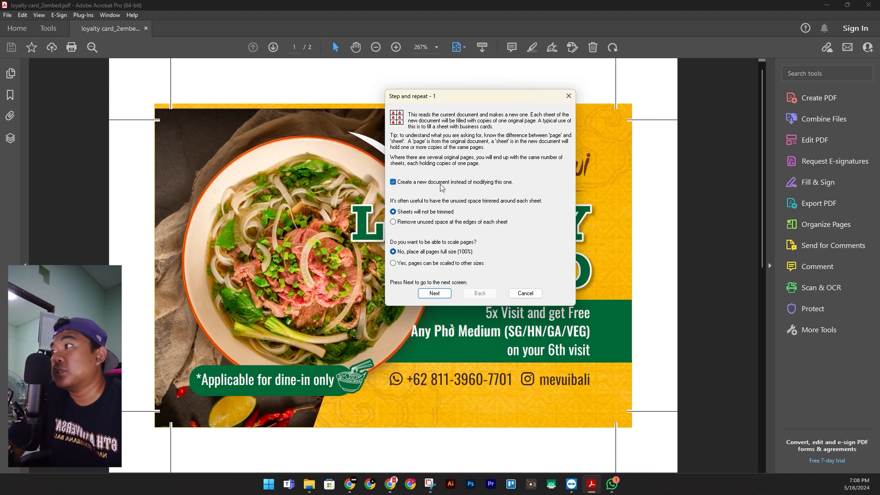
{"action": "left_click", "coordinate": [437, 294]}
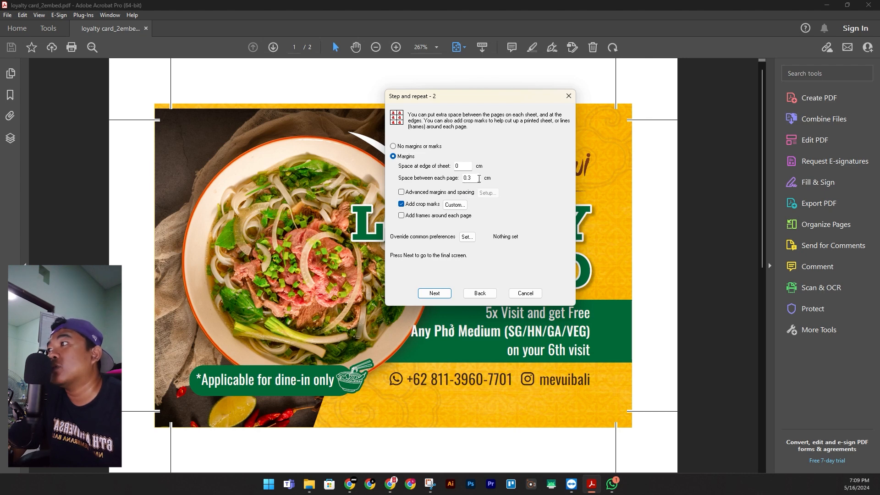
Step: Accept 0 cm at the sheet edge, 0.3 cm between pages and crop marks, and proceed to the sheet layout settings
{"action": "left_click_drag", "start_coordinate": [478, 179], "coordinate": [450, 195]}
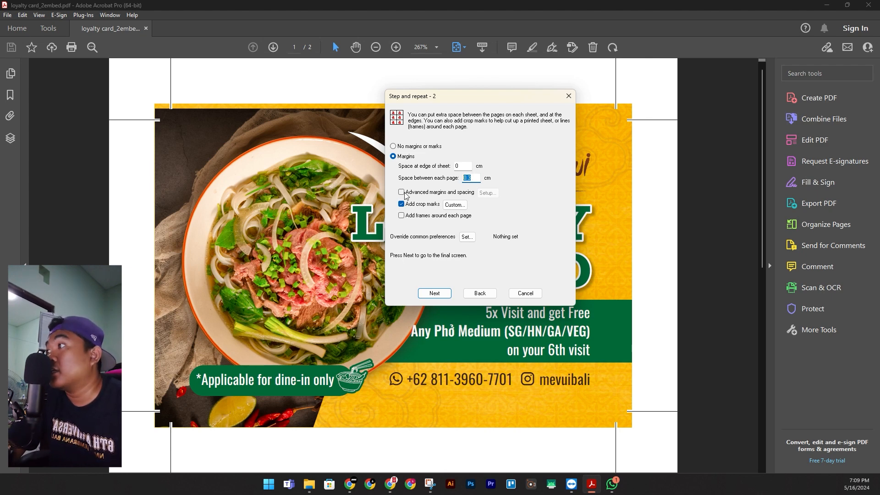
{"action": "left_click", "coordinate": [477, 179]}
{"action": "left_click_drag", "start_coordinate": [477, 179], "coordinate": [459, 210]}
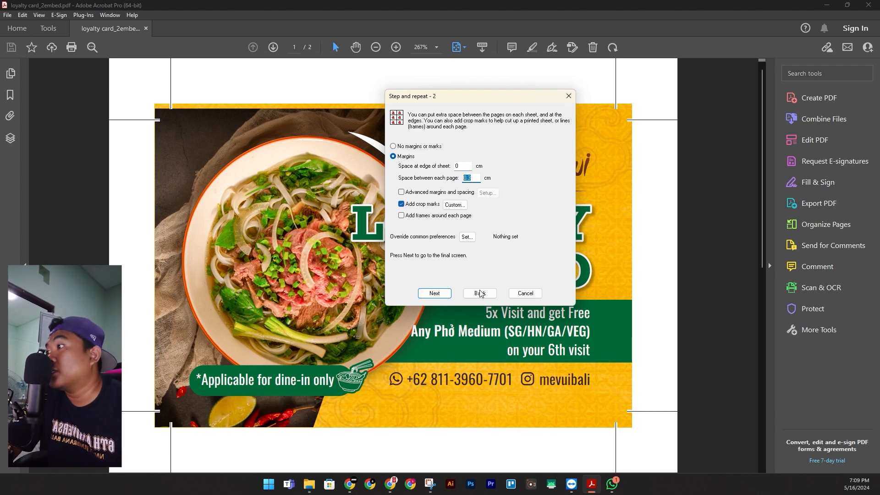
{"action": "left_click", "coordinate": [439, 296]}
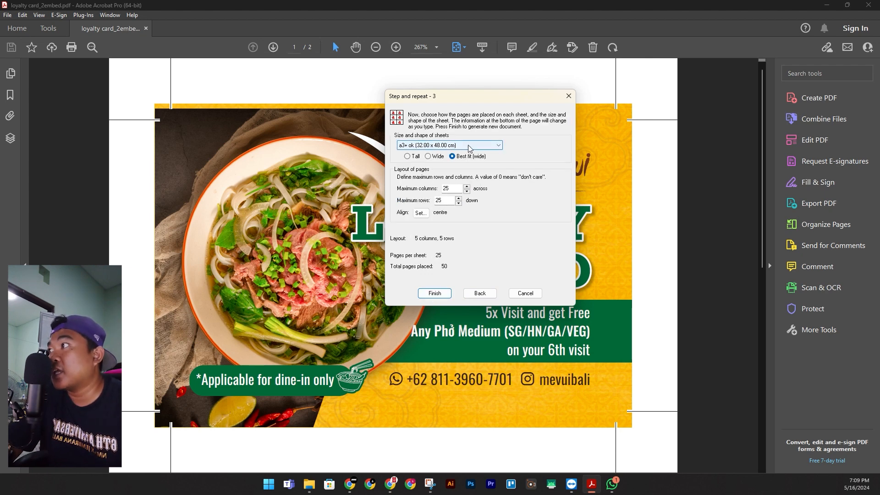
Step: Define an unnamed custom sheet size 31 cm wide and 46 cm high for the imposition
{"action": "left_click", "coordinate": [468, 146]}
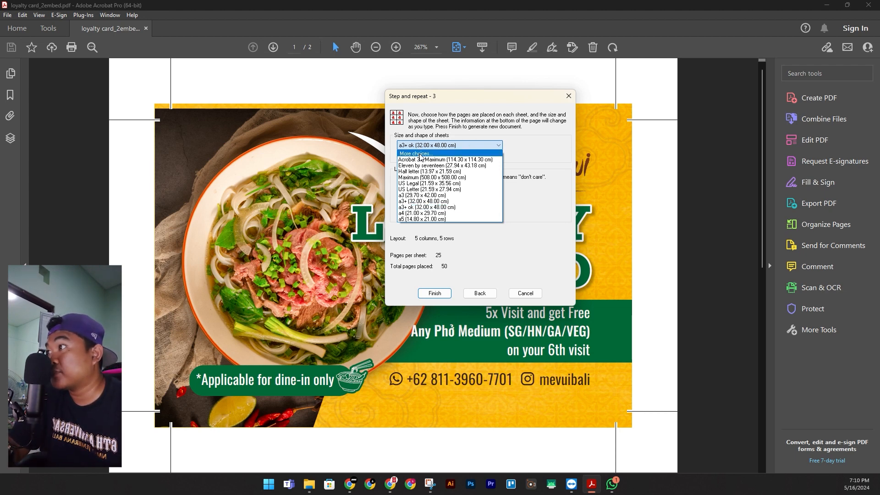
{"action": "left_click", "coordinate": [420, 154]}
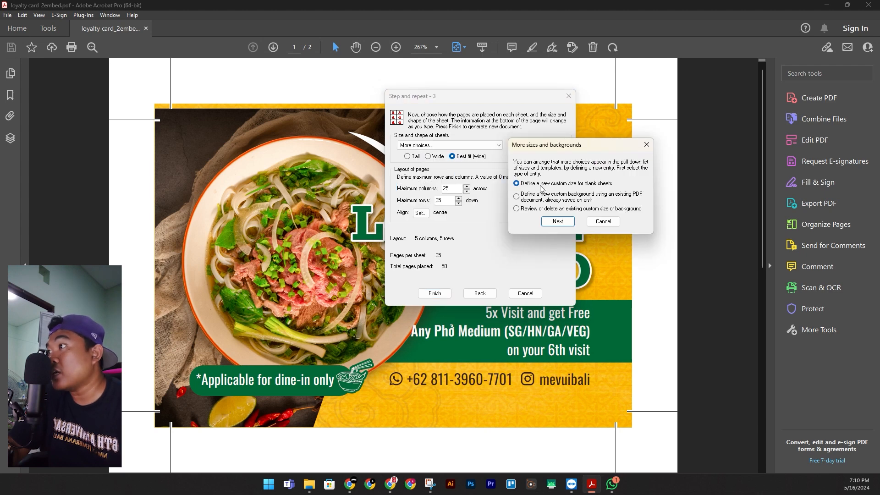
{"action": "left_click", "coordinate": [559, 221]}
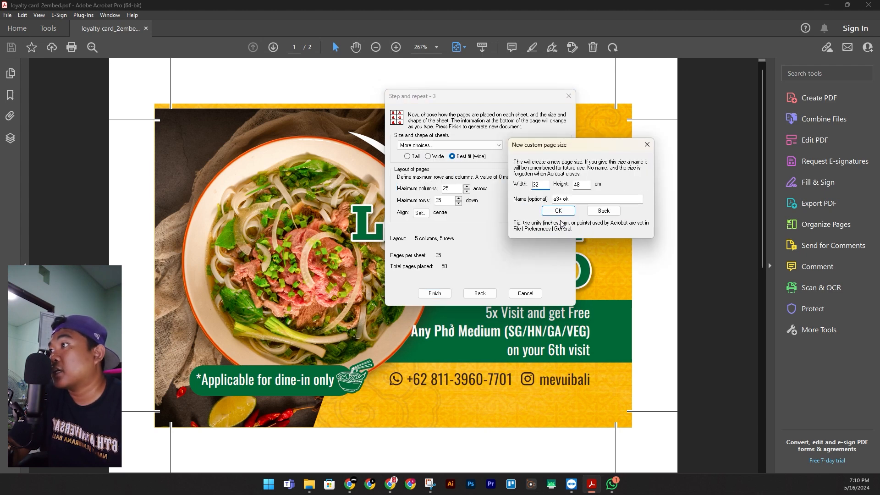
{"action": "double_click", "coordinate": [535, 184]}
{"action": "type", "text": "31"}
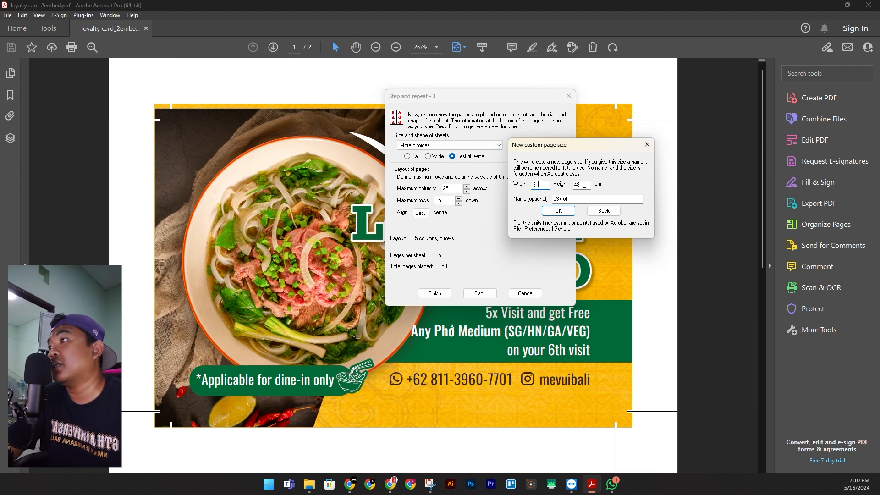
{"action": "double_click", "coordinate": [577, 184]}
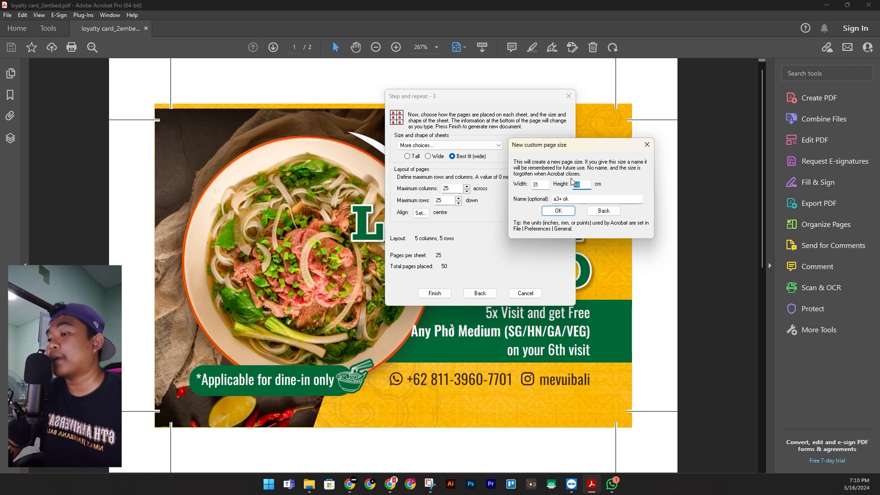
{"action": "type", "text": "46"}
{"action": "left_click", "coordinate": [582, 199]}
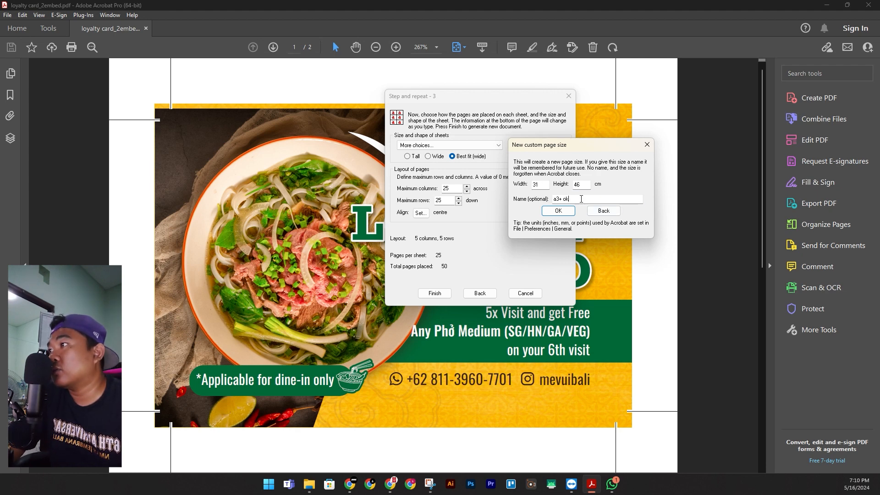
{"action": "key", "text": "ctrl+a"}
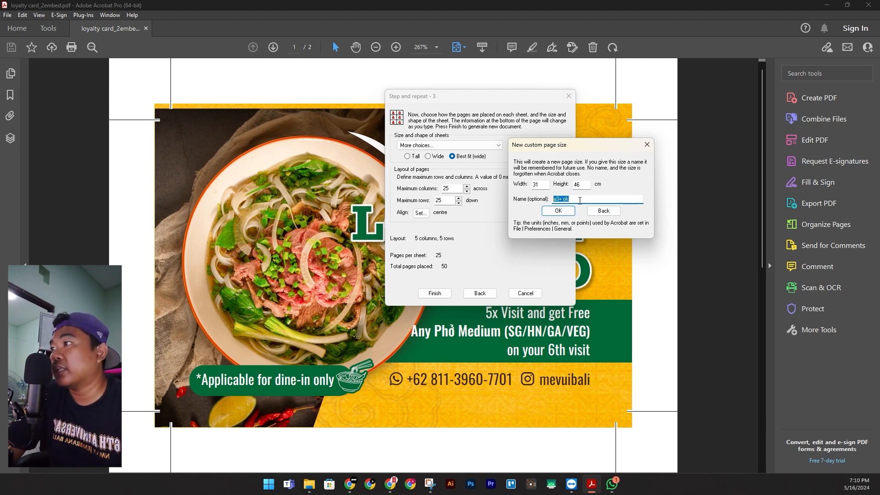
{"action": "key", "text": "BackSpace"}
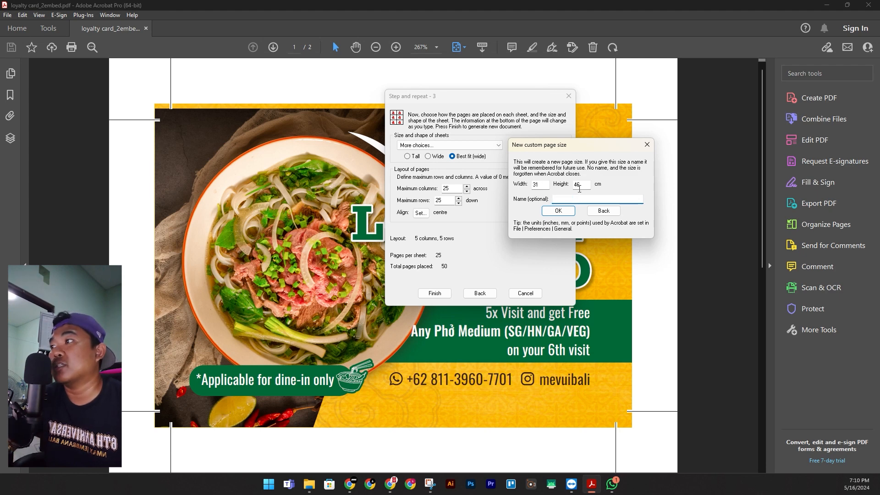
{"action": "left_click", "coordinate": [557, 212]}
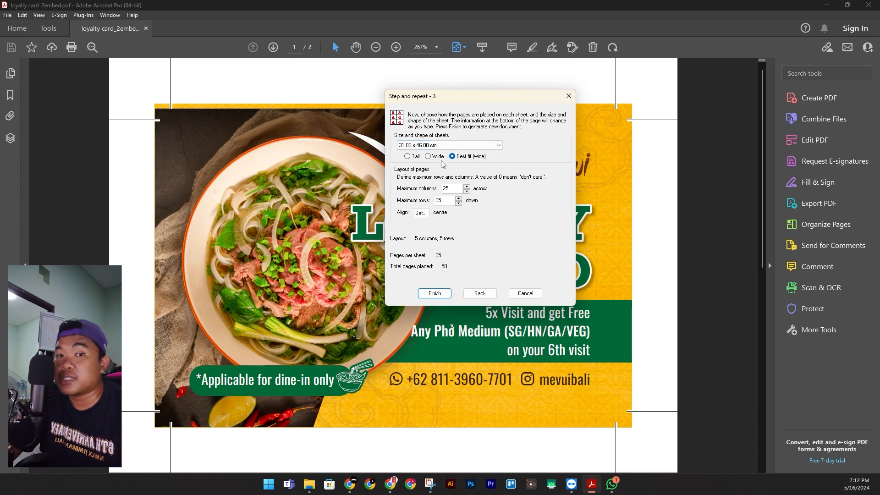
Step: Compare the Tall and Wide sheet orientations and return to Best fit
{"action": "left_click", "coordinate": [410, 158]}
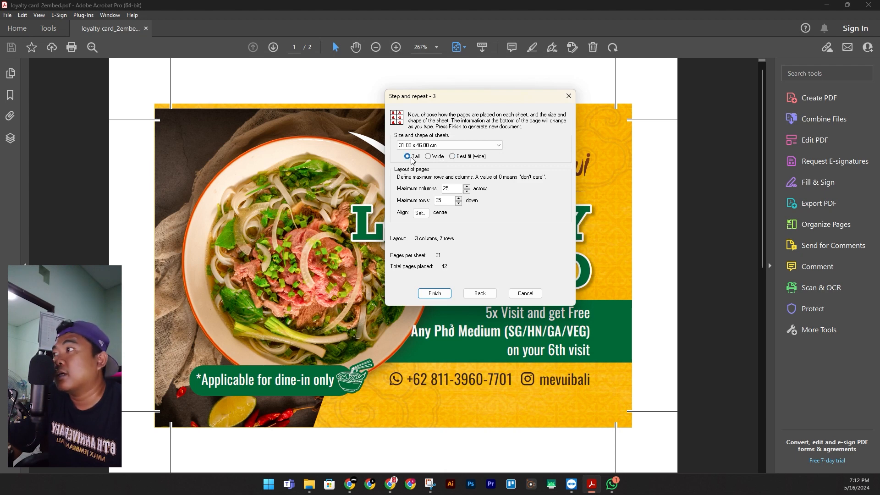
{"action": "left_click", "coordinate": [430, 157]}
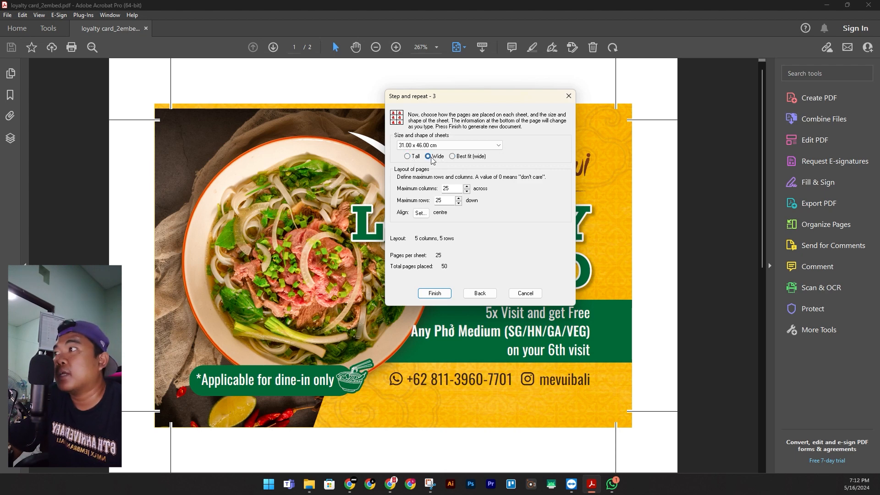
{"action": "left_click", "coordinate": [453, 156]}
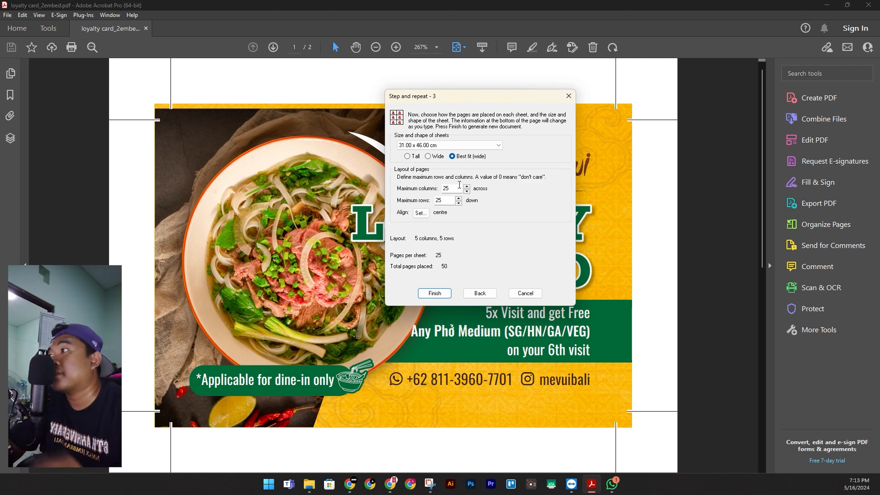
Step: Set both the maximum columns and the maximum rows of the page layout to 100
{"action": "left_click", "coordinate": [456, 187]}
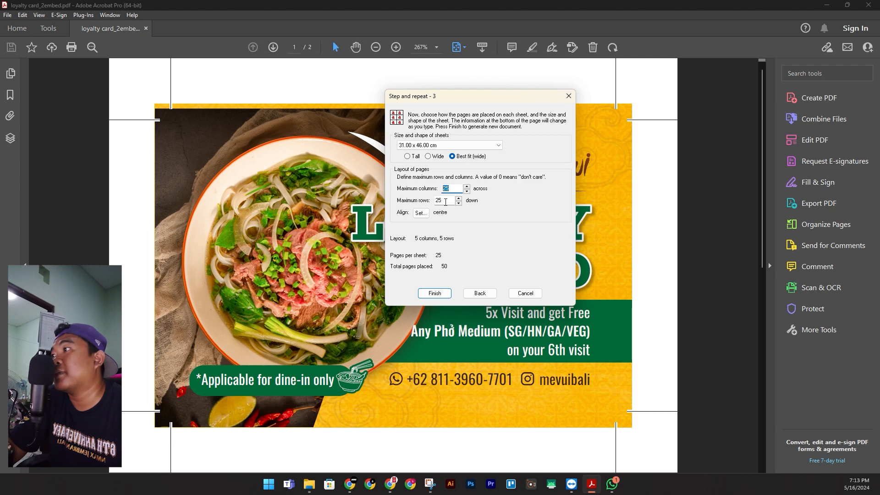
{"action": "double_click", "coordinate": [446, 201]}
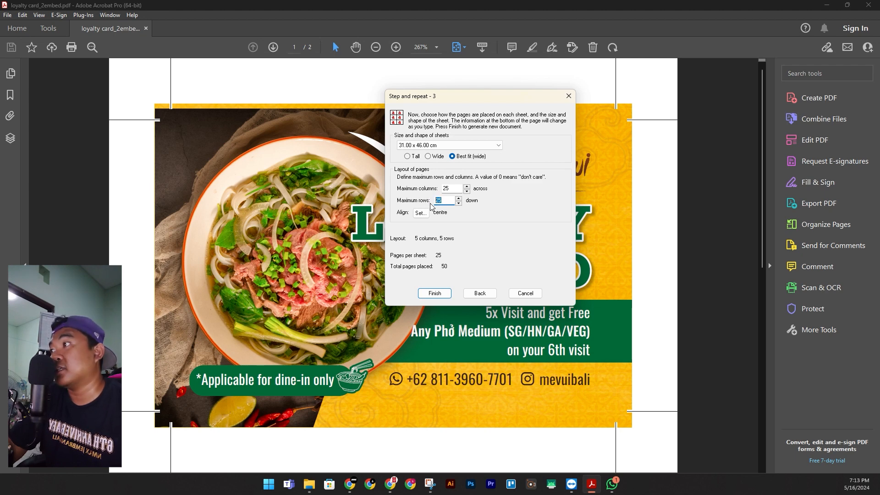
{"action": "double_click", "coordinate": [446, 188]}
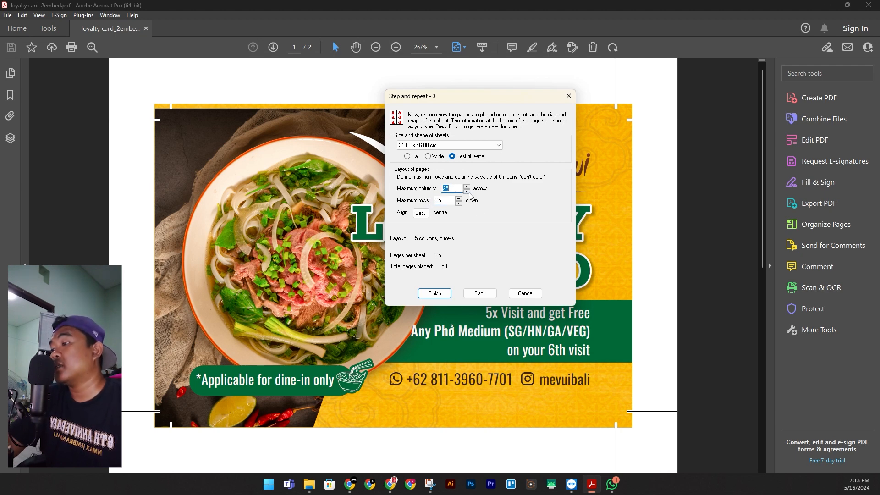
{"action": "type", "text": "100"}
{"action": "key", "text": "Tab"}
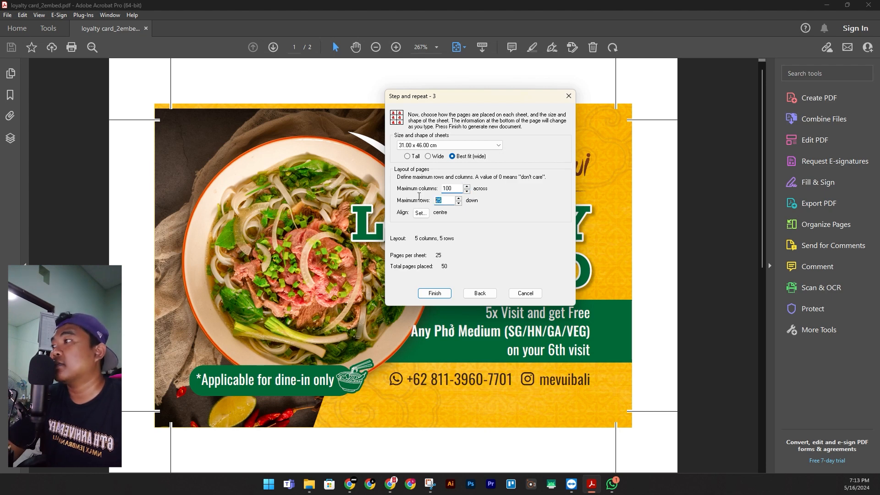
{"action": "type", "text": "100"}
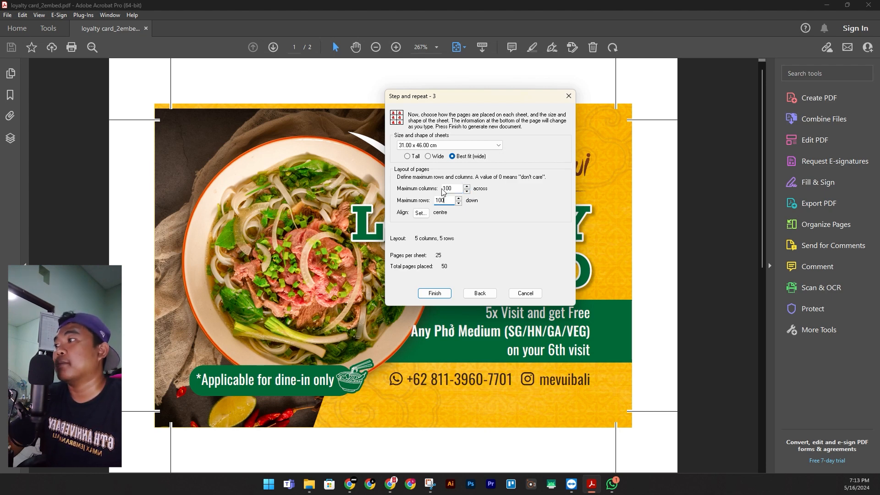
Step: Compare the Top left, Top centre and Top right page alignments and return to Centre
{"action": "left_click", "coordinate": [421, 213]}
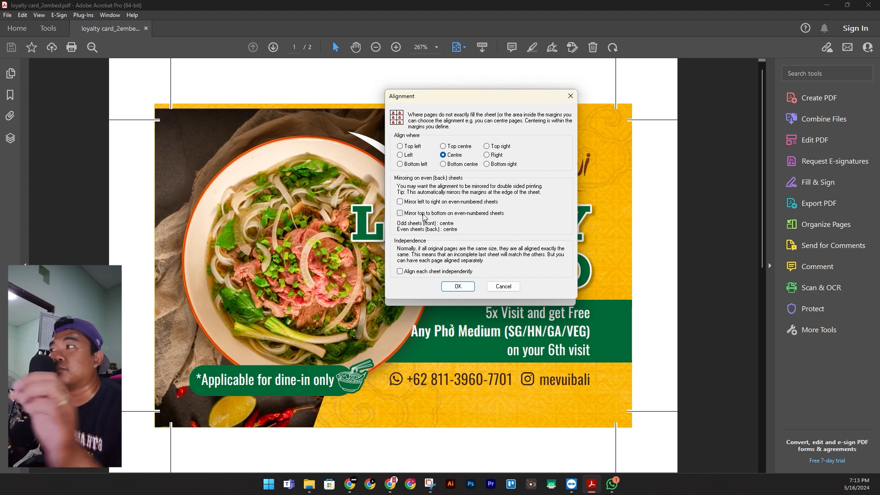
{"action": "left_click", "coordinate": [399, 149]}
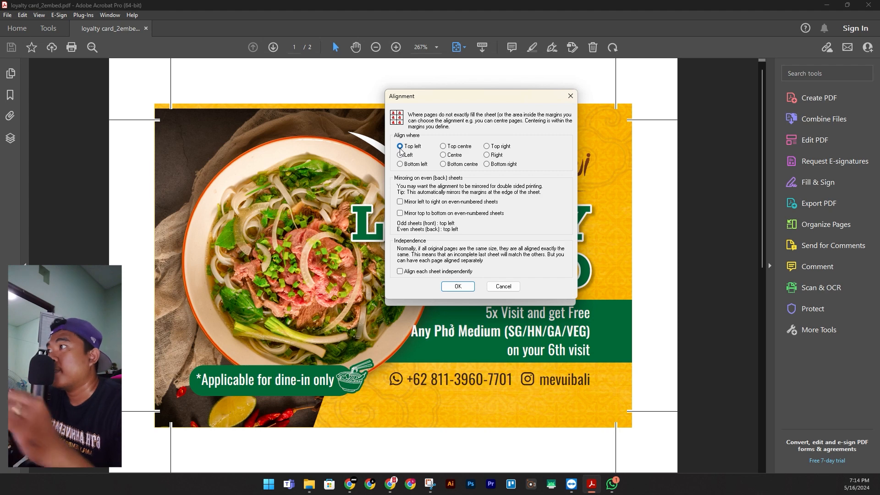
{"action": "left_click", "coordinate": [457, 147]}
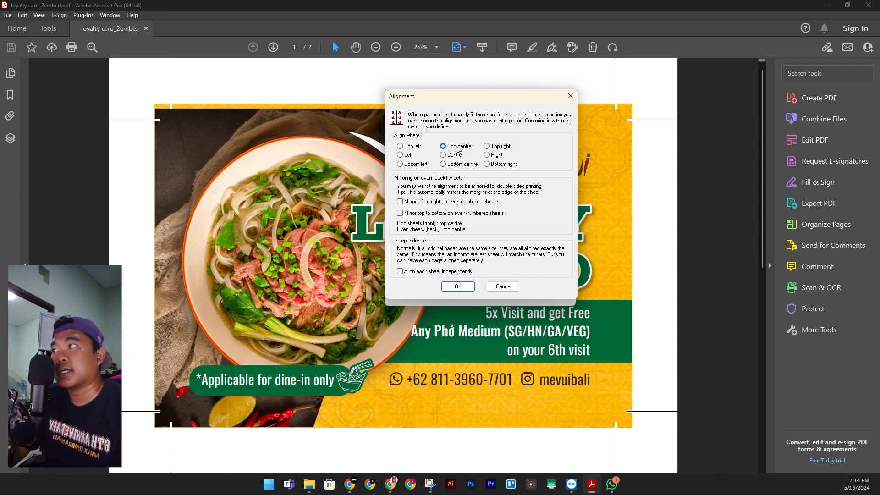
{"action": "left_click", "coordinate": [489, 148]}
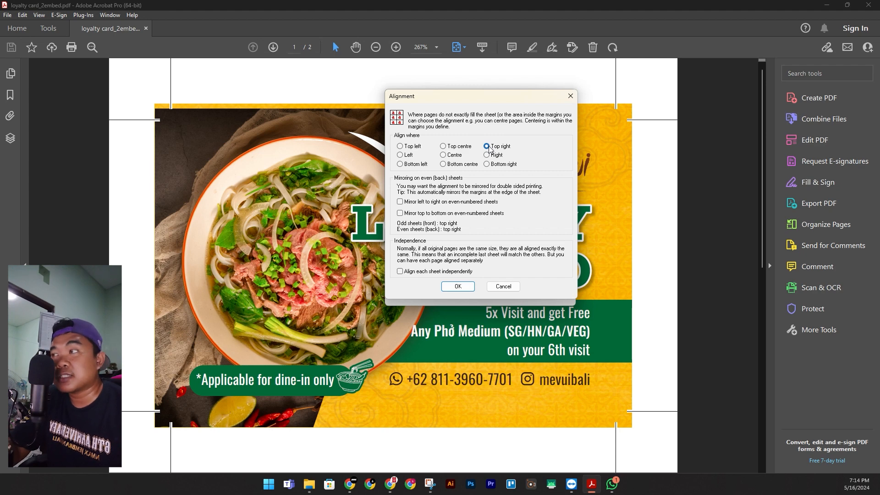
{"action": "left_click", "coordinate": [452, 156]}
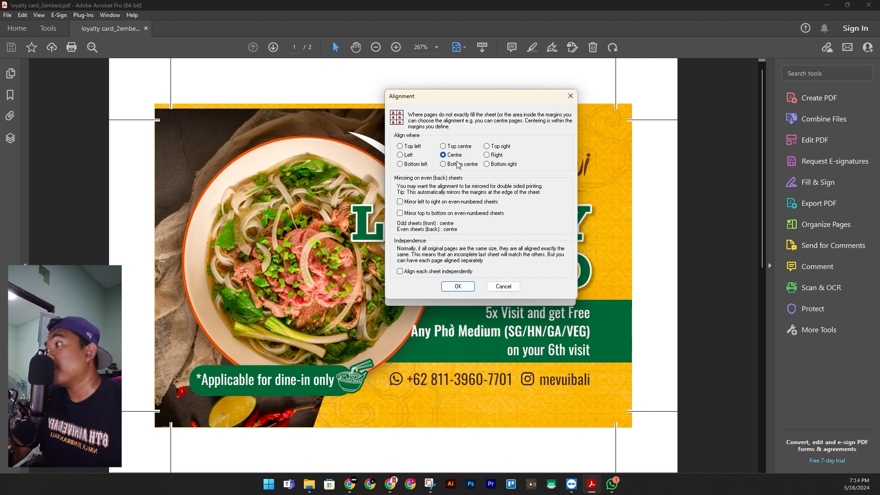
{"action": "left_click", "coordinate": [458, 287]}
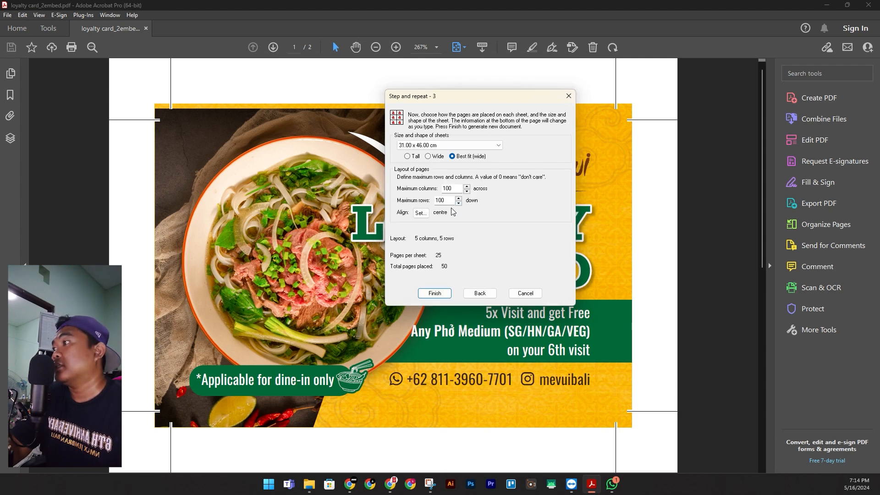
Step: Compare the column and row layouts of the Tall and Wide sheets with both maximums at 100, and return to Best fit
{"action": "left_click", "coordinate": [409, 158]}
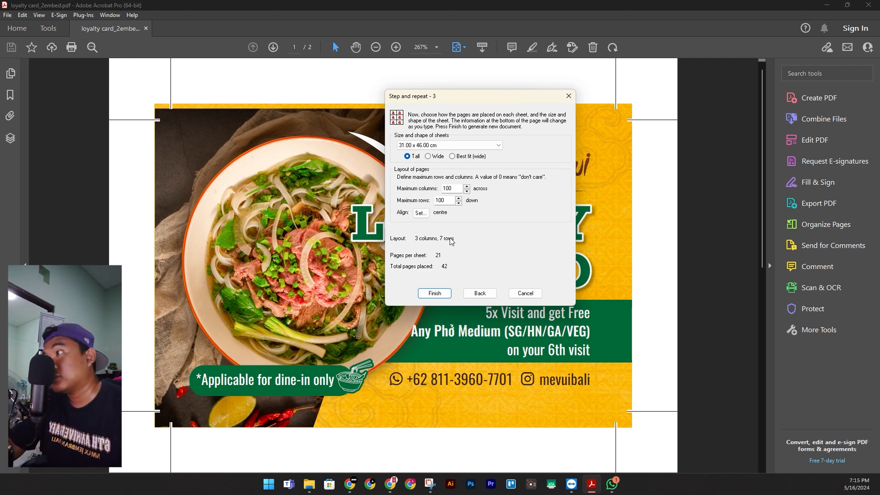
{"action": "left_click", "coordinate": [430, 157]}
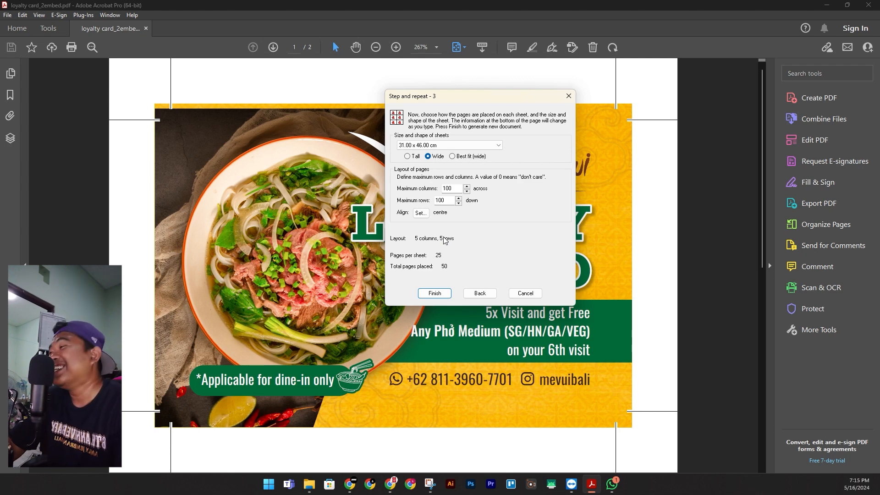
{"action": "left_click", "coordinate": [453, 157]}
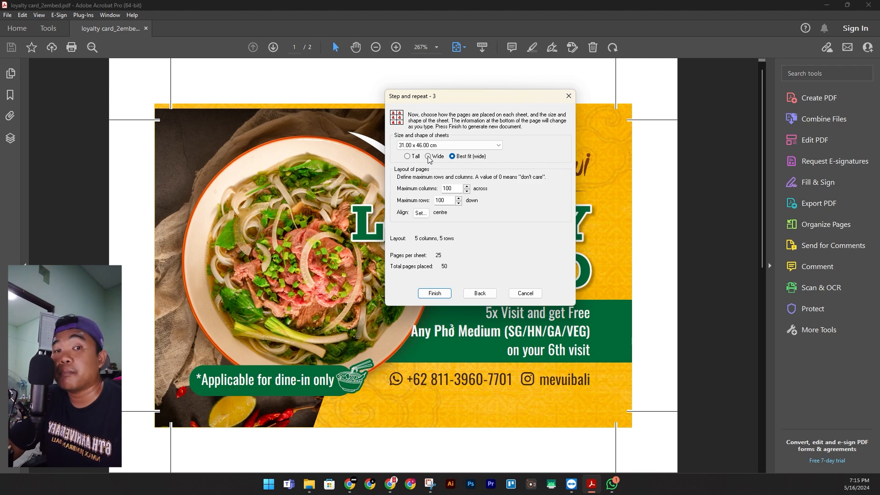
Step: Generate the imposed document using the bleed information set up for this job, and inspect its cards and crop marks up close
{"action": "left_click", "coordinate": [435, 294]}
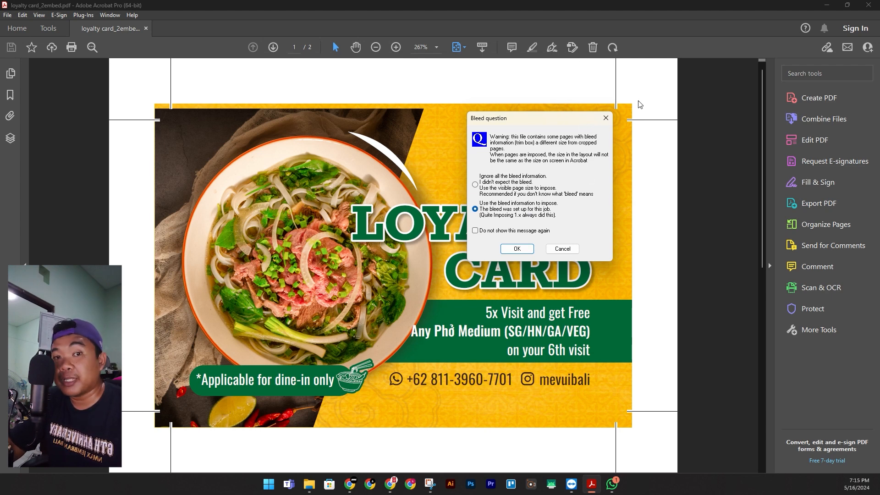
{"action": "left_click", "coordinate": [476, 185]}
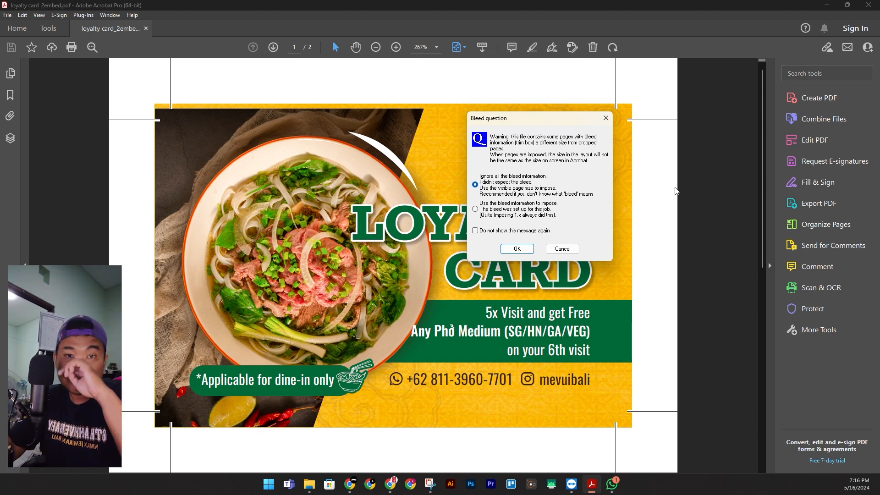
{"action": "left_click", "coordinate": [476, 210]}
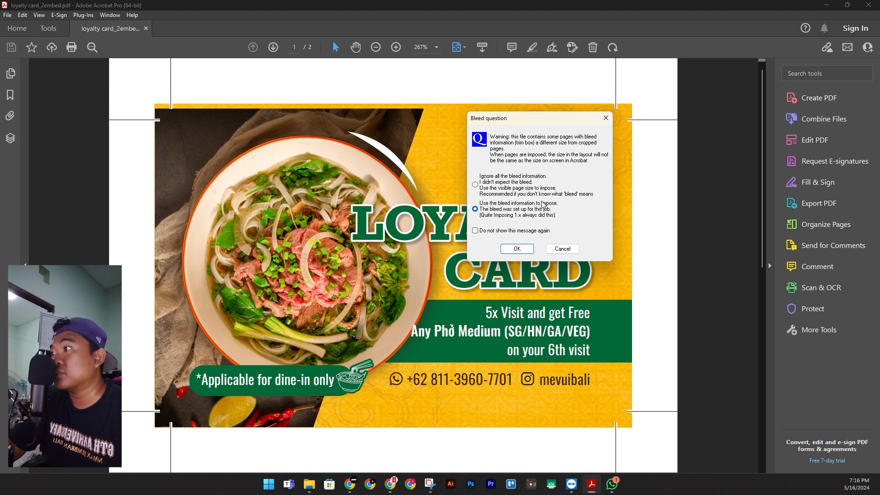
{"action": "left_click", "coordinate": [517, 249]}
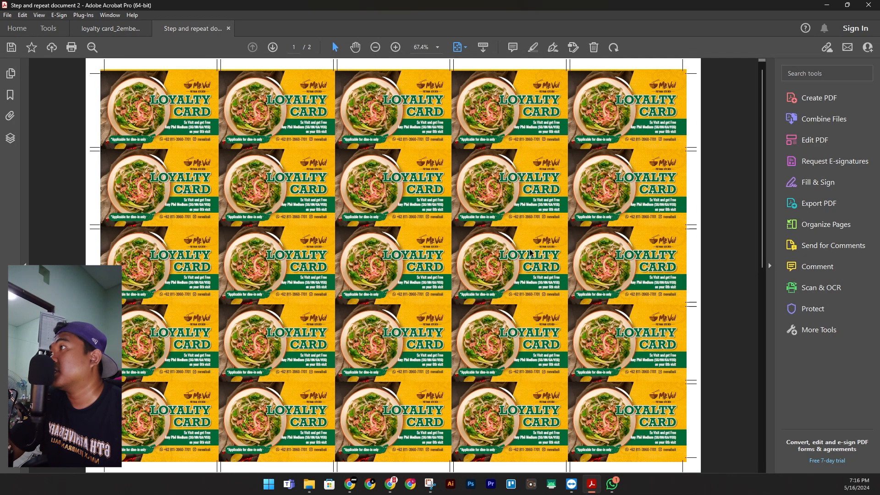
{"action": "left_click", "coordinate": [437, 48]}
{"action": "left_click", "coordinate": [390, 48]}
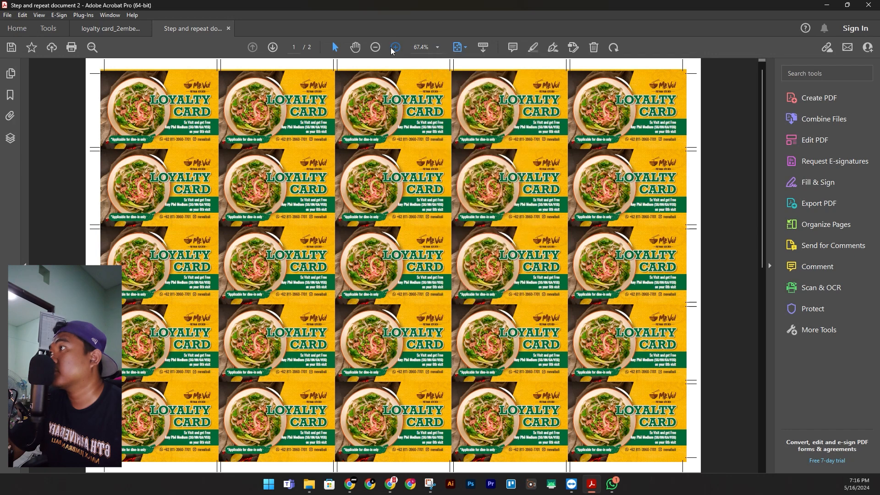
{"action": "left_click", "coordinate": [392, 47]}
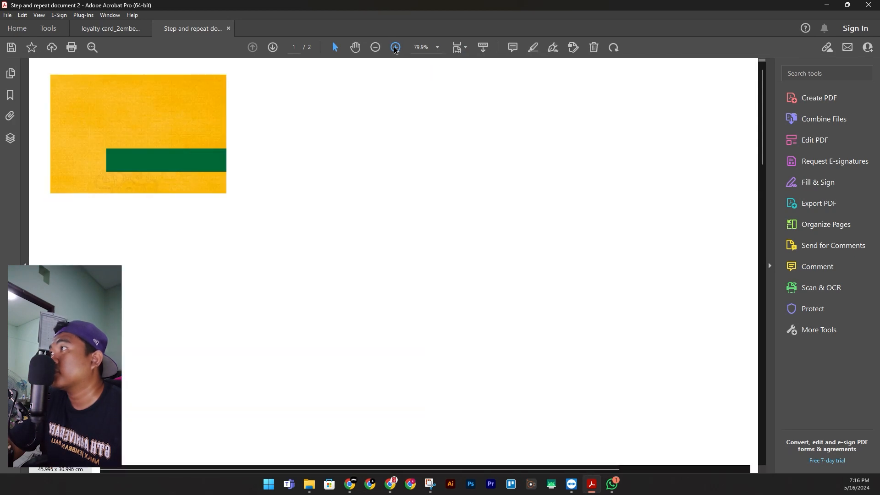
{"action": "left_click", "coordinate": [394, 47]}
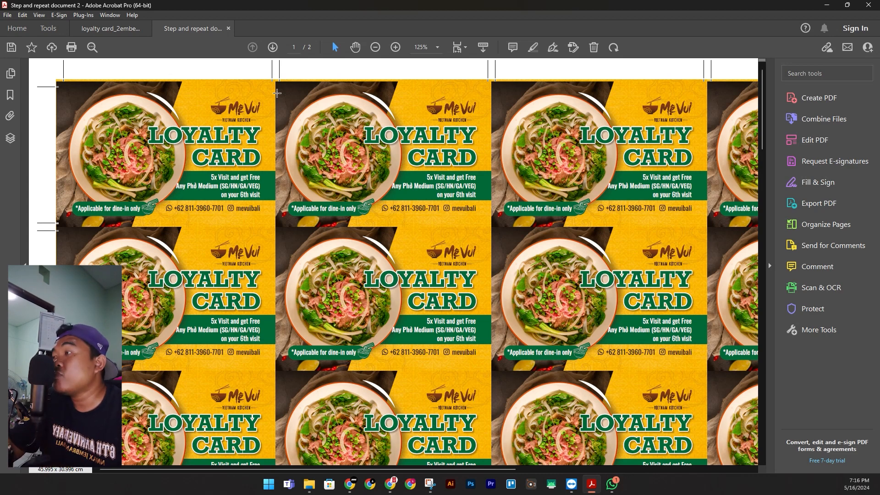
{"action": "key", "text": "ctrl+0"}
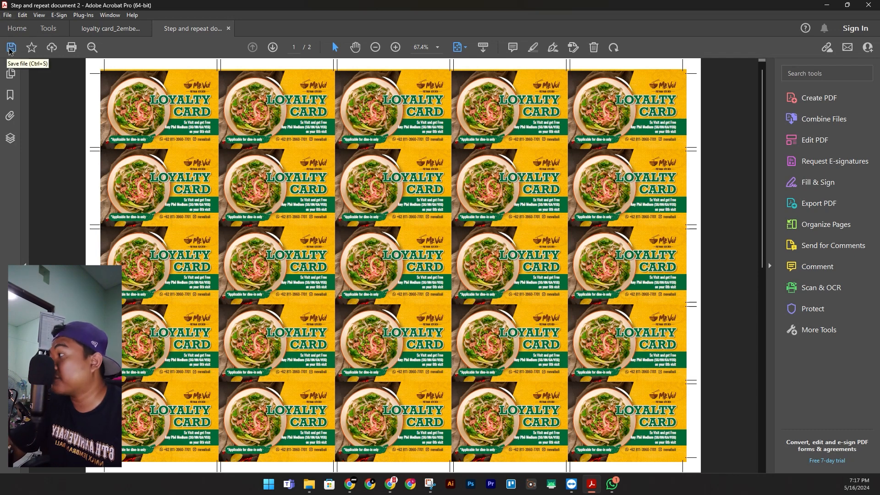
Step: Close the imposed document, saving it as a PDF named "loyalty card jejer" in the Downloads folder
{"action": "left_click", "coordinate": [229, 29]}
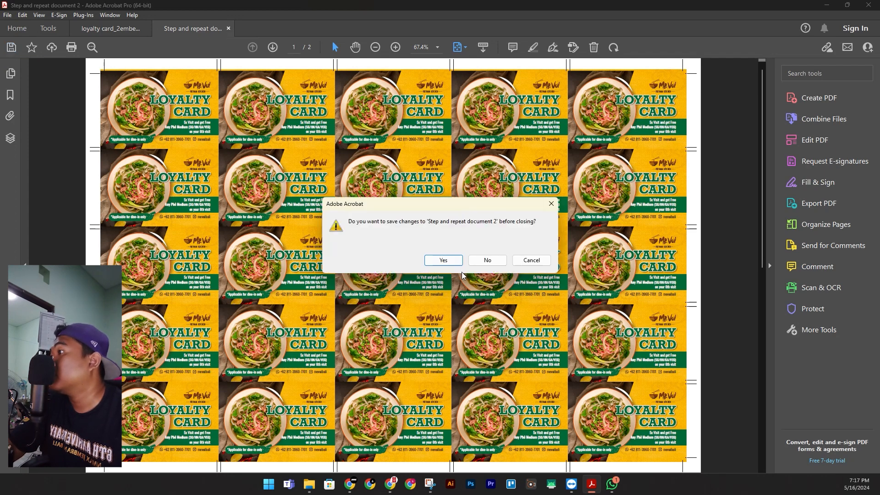
{"action": "left_click", "coordinate": [444, 260]}
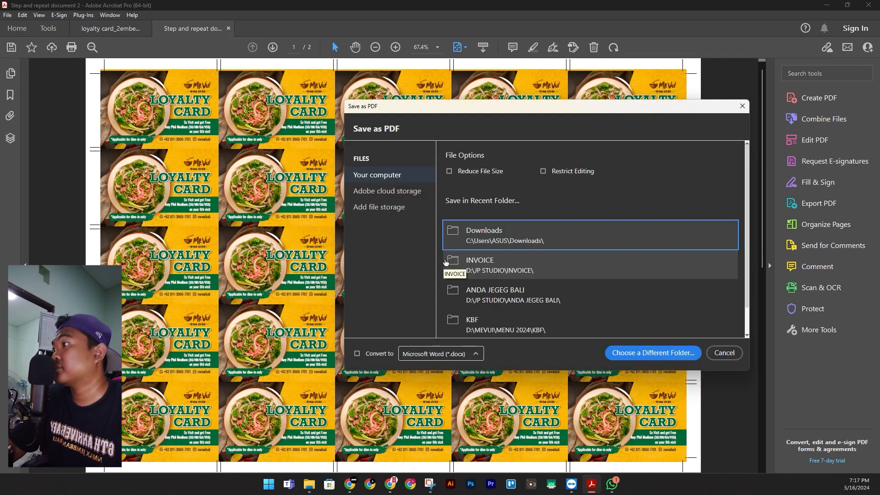
{"action": "left_click", "coordinate": [507, 236]}
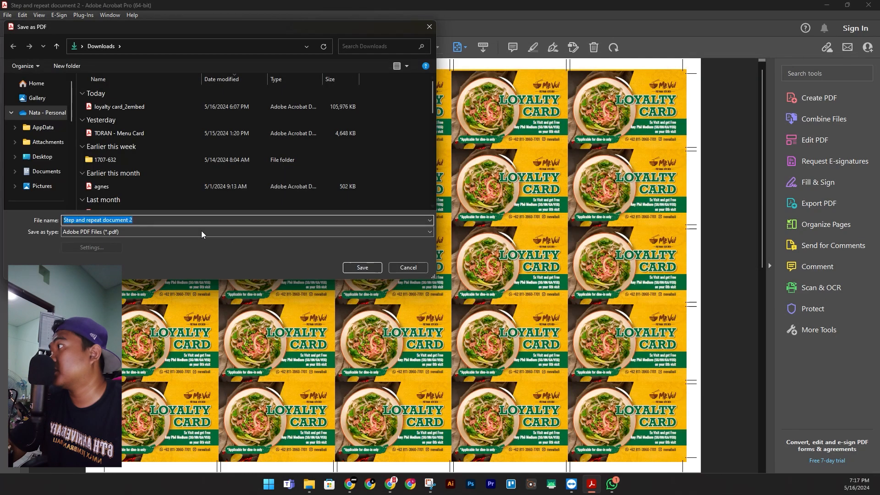
{"action": "left_click", "coordinate": [154, 219]}
{"action": "key", "text": "ctrl+a"}
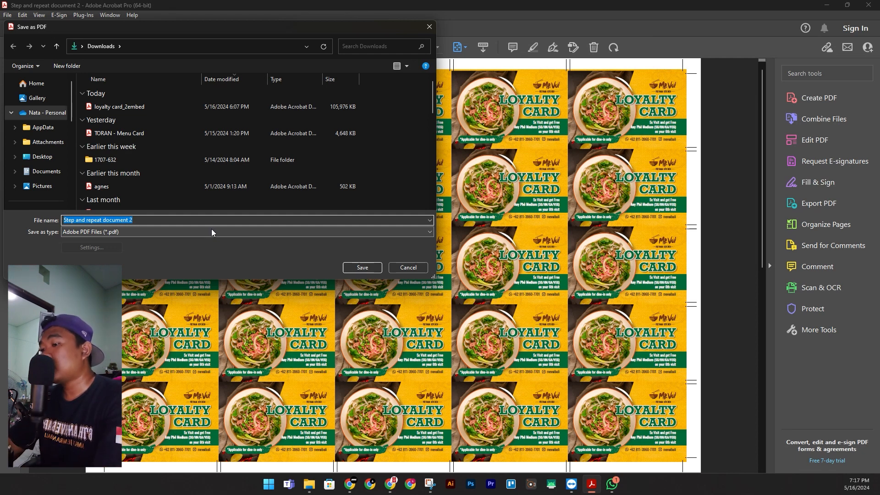
{"action": "type", "text": "loyalty"}
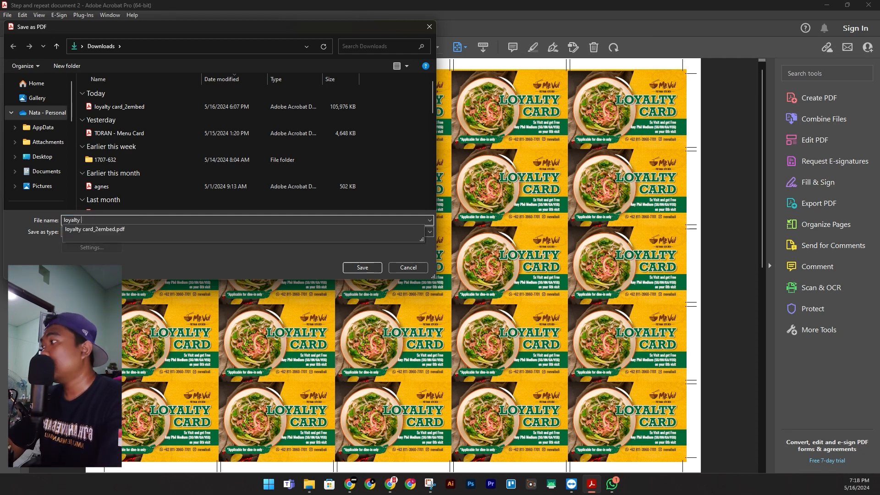
{"action": "type", "text": " cra"}
{"action": "key", "text": "BackSpace"}
{"action": "key", "text": "BackSpace"}
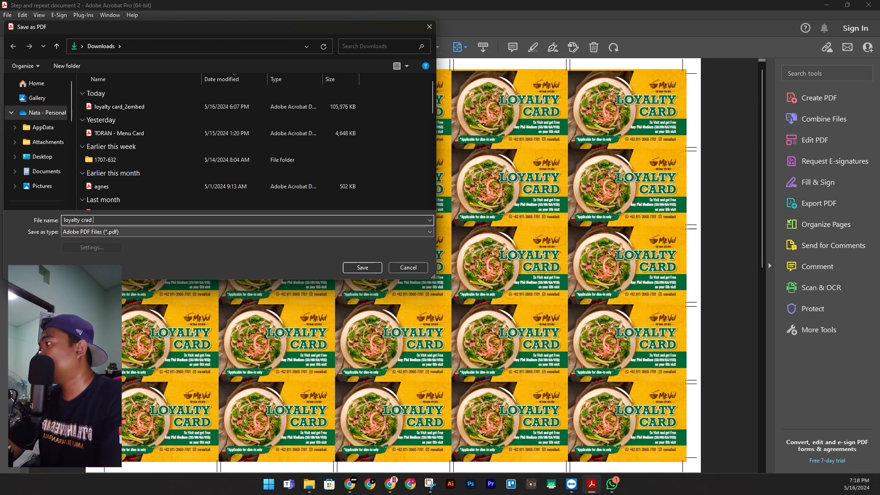
{"action": "type", "text": "ard jejer"}
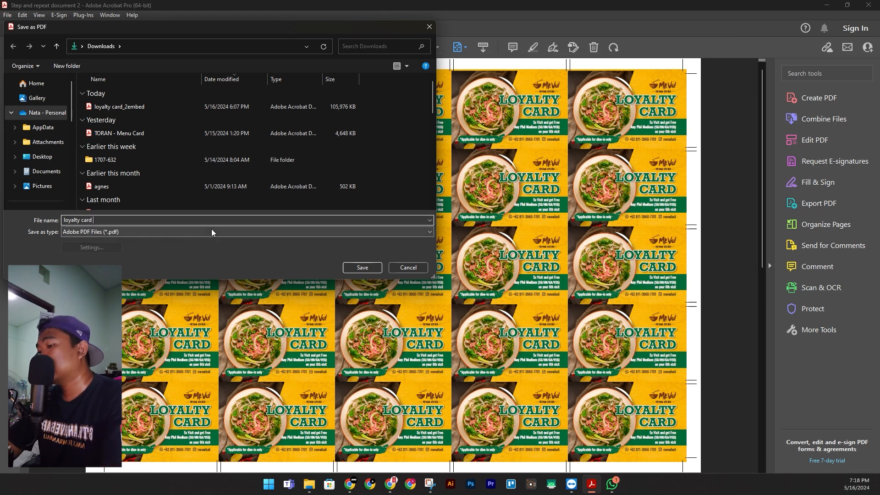
{"action": "left_click", "coordinate": [373, 268]}
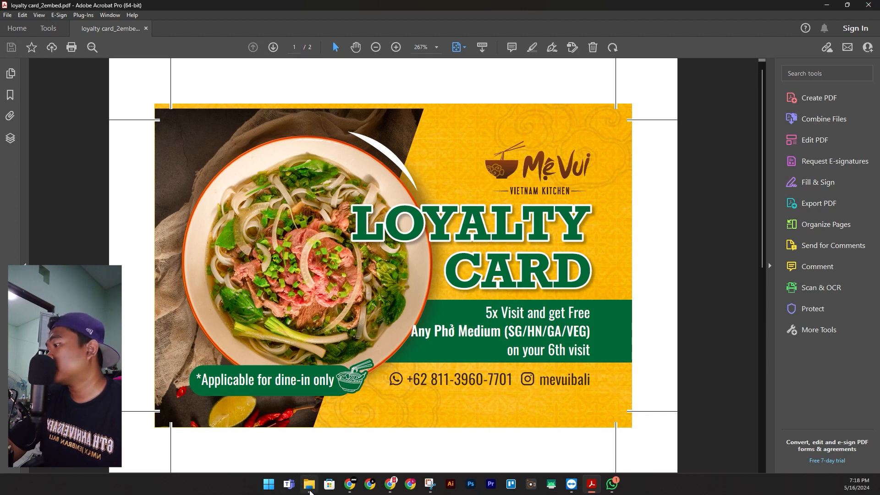
Step: Switch to File Explorer, open "loyalty card jejer" from the Downloads folder, and review its front and back sheets
{"action": "mouse_move", "coordinate": [310, 484]}
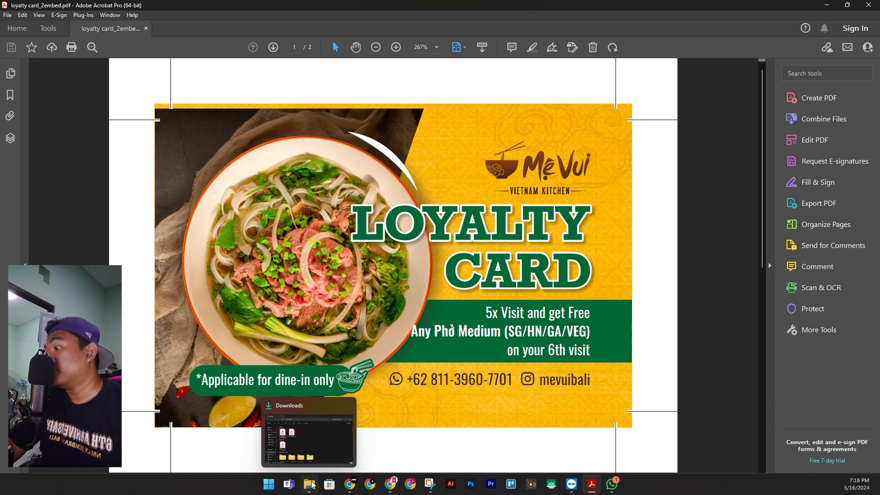
{"action": "left_click", "coordinate": [312, 485]}
{"action": "left_click", "coordinate": [468, 201]}
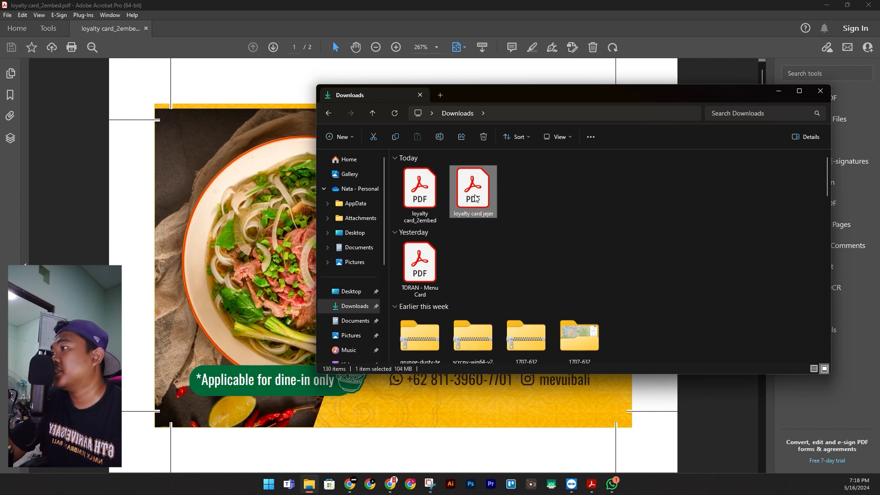
{"action": "double_click", "coordinate": [475, 198]}
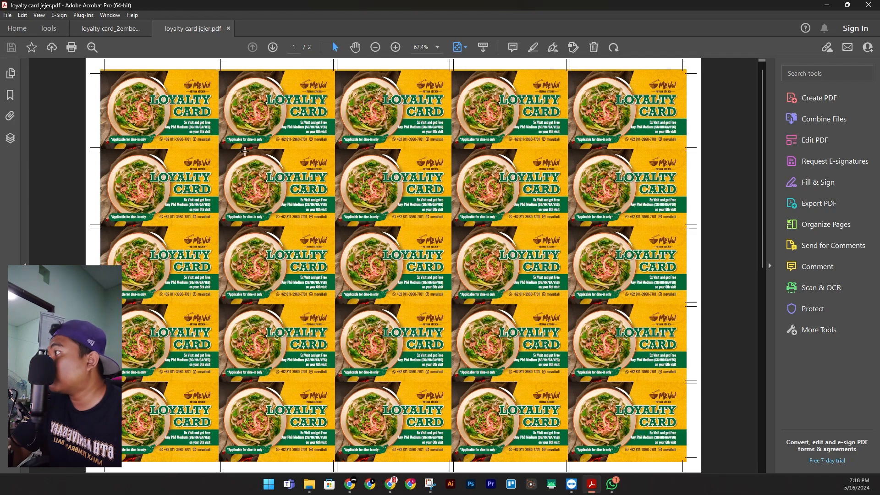
{"action": "scroll", "coordinate": [245, 152], "scroll_direction": "down", "scroll_amount": 2}
{"action": "scroll", "coordinate": [374, 136], "scroll_direction": "up", "scroll_amount": 1}
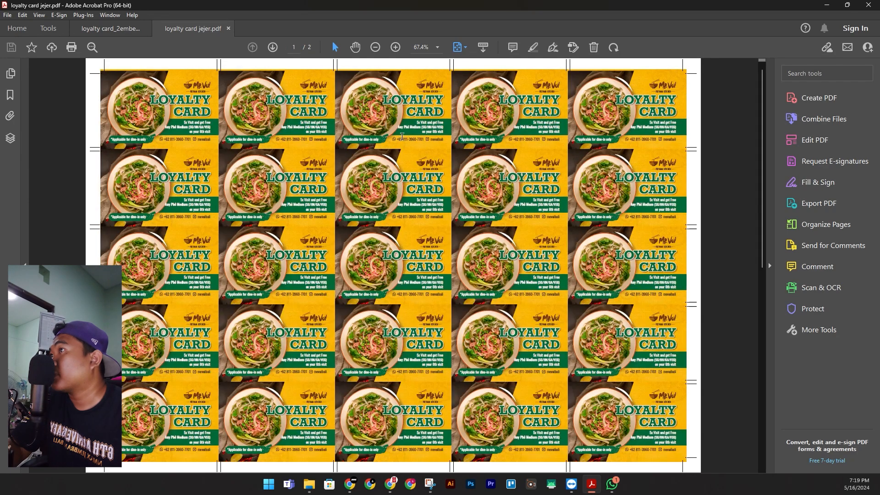
{"action": "scroll", "coordinate": [374, 136], "scroll_direction": "down", "scroll_amount": 1}
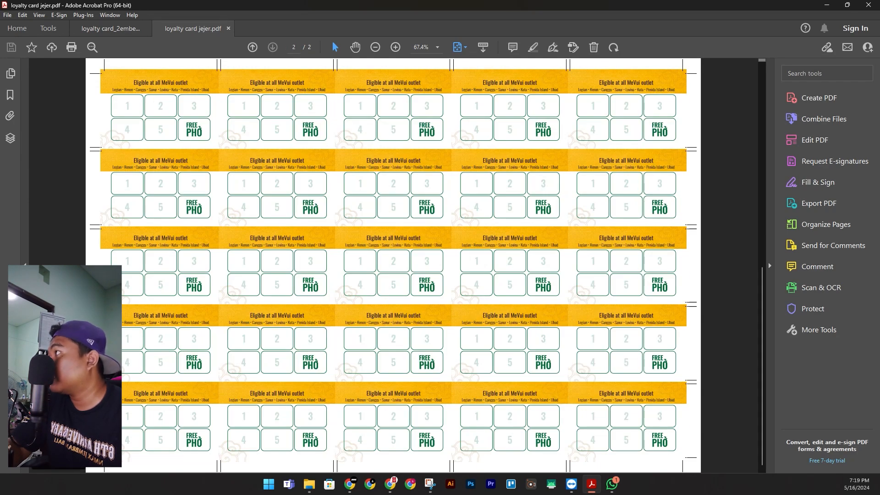